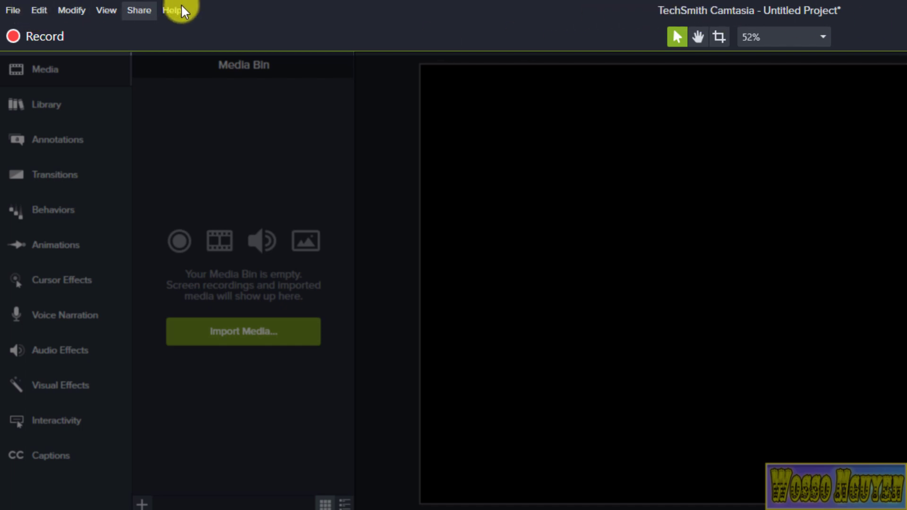
pyautogui.click(16, 9)
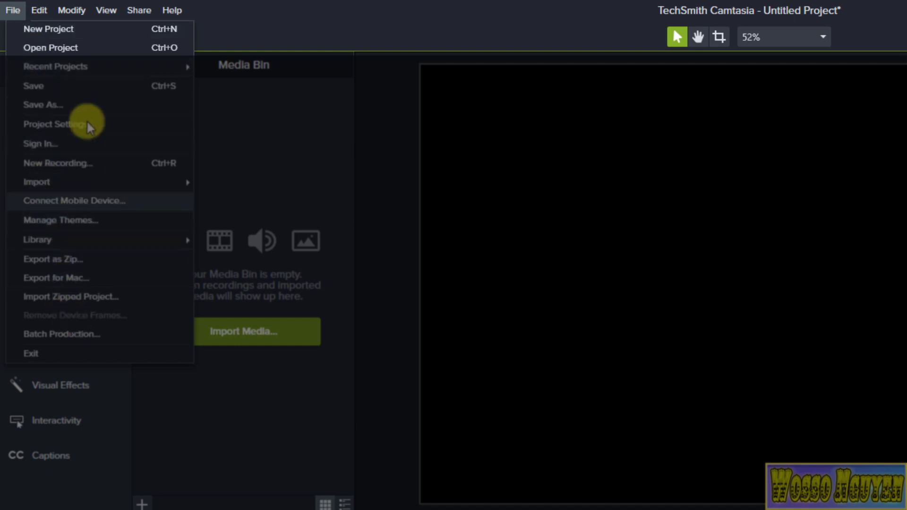
pyautogui.click(41, 10)
pyautogui.click(42, 10)
pyautogui.click(43, 9)
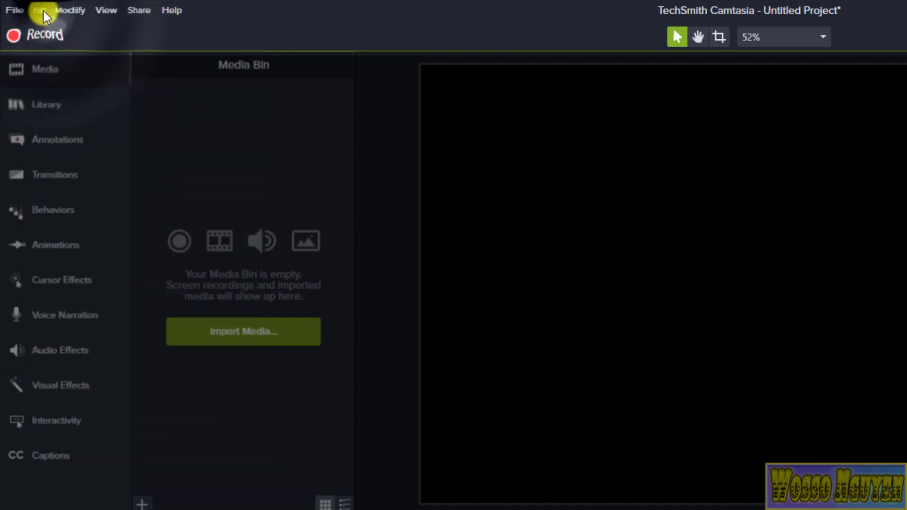
pyautogui.click(62, 10)
pyautogui.click(64, 9)
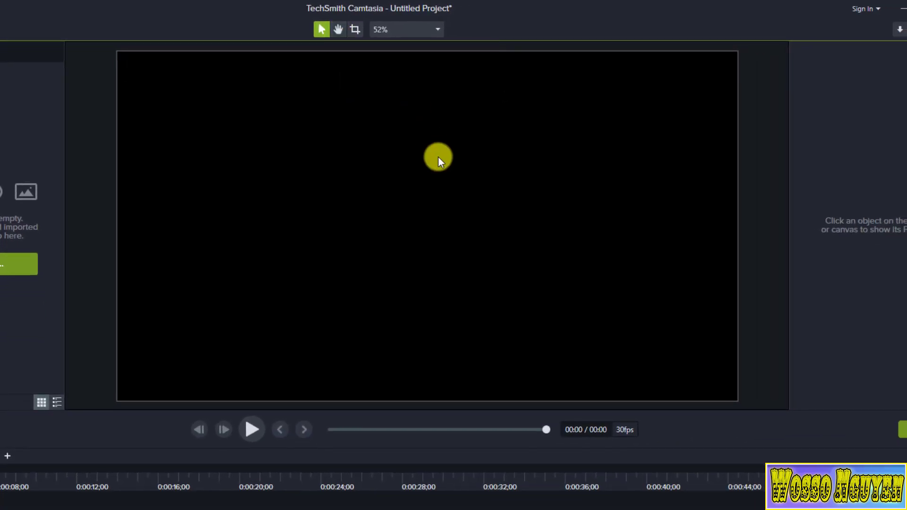
# Pan the canvas slightly sideways and return to edit mode after trying the crop mode
pyautogui.click(341, 28)
pyautogui.moveTo(364, 157); pyautogui.dragTo(343, 155)
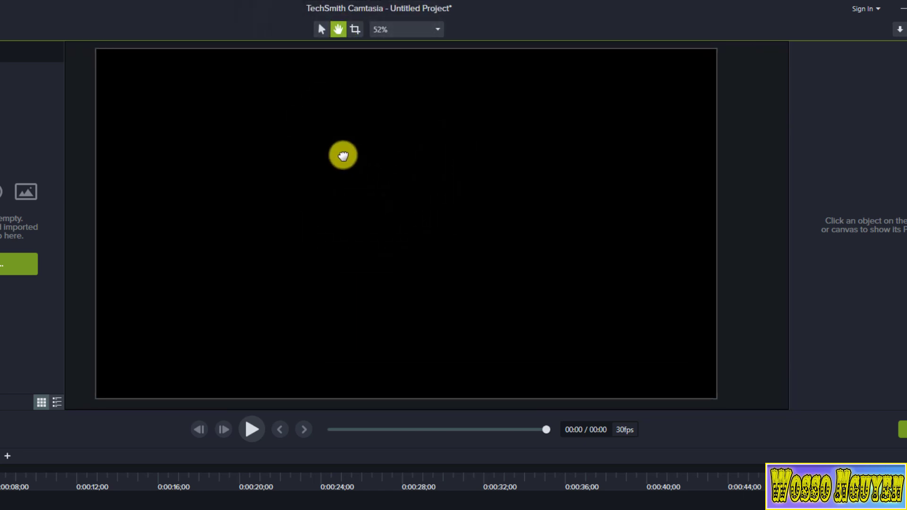
pyautogui.click(355, 30)
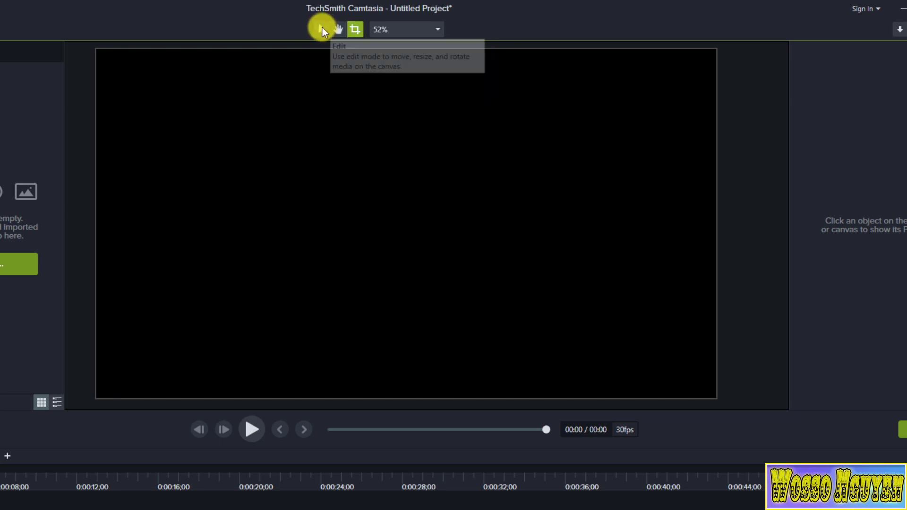
pyautogui.click(322, 30)
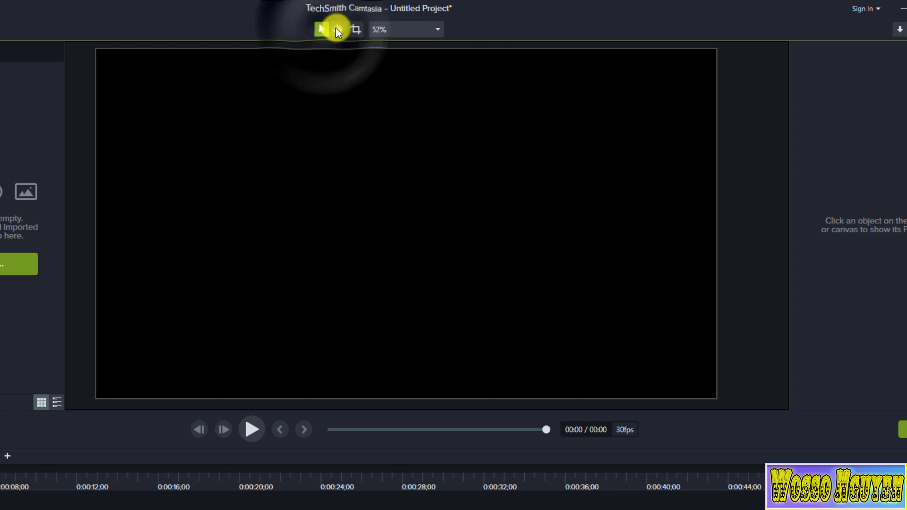
pyautogui.click(339, 29)
pyautogui.click(322, 30)
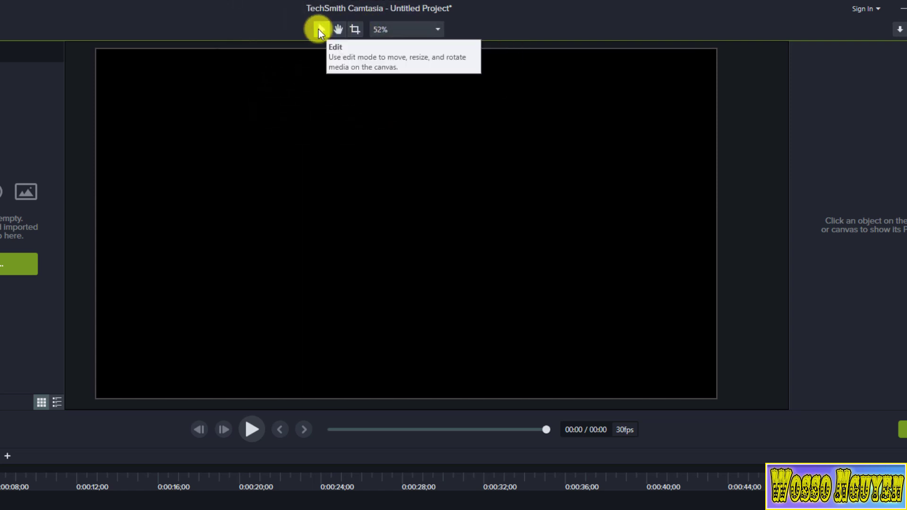
# Set the canvas zoom to Fit and review the other canvas zoom options
pyautogui.click(435, 30)
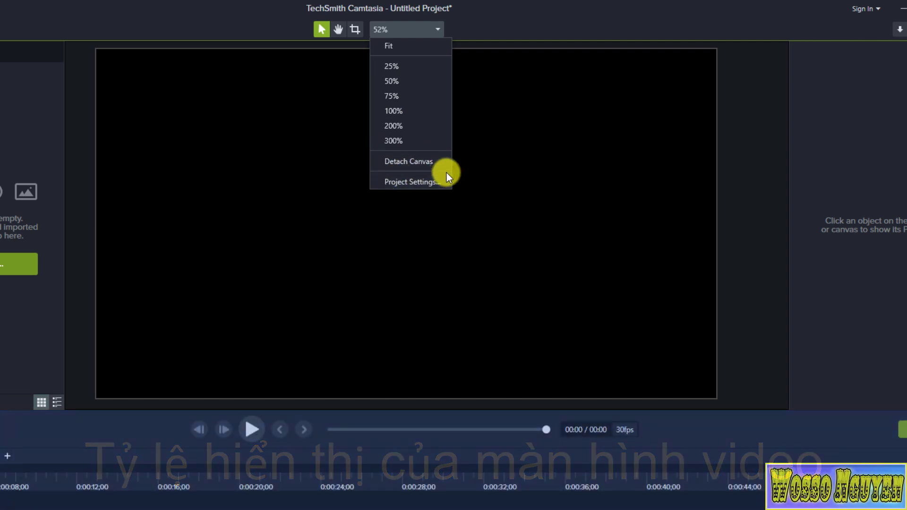
pyautogui.click(428, 44)
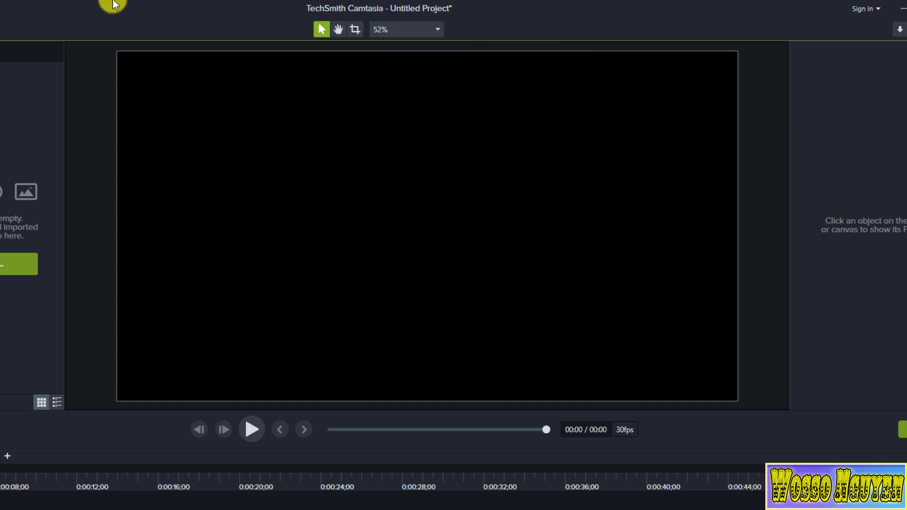
pyautogui.click(504, 469)
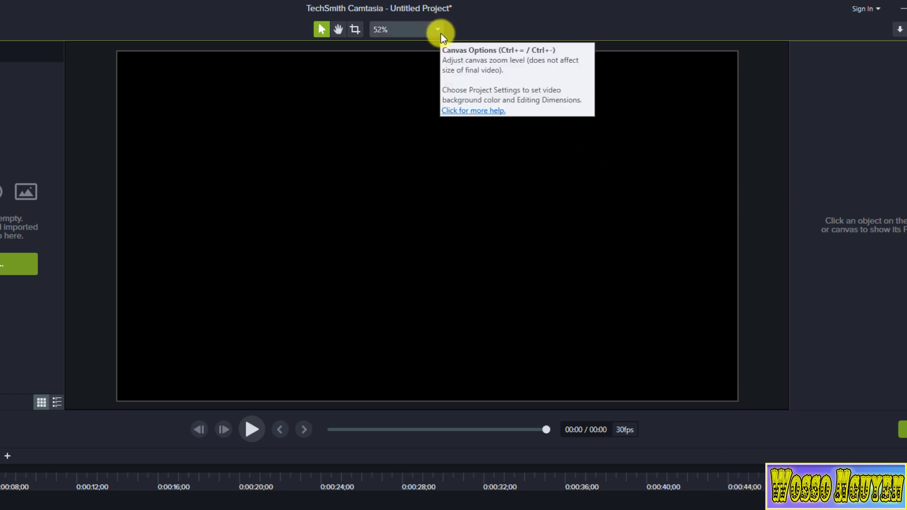
pyautogui.click(440, 30)
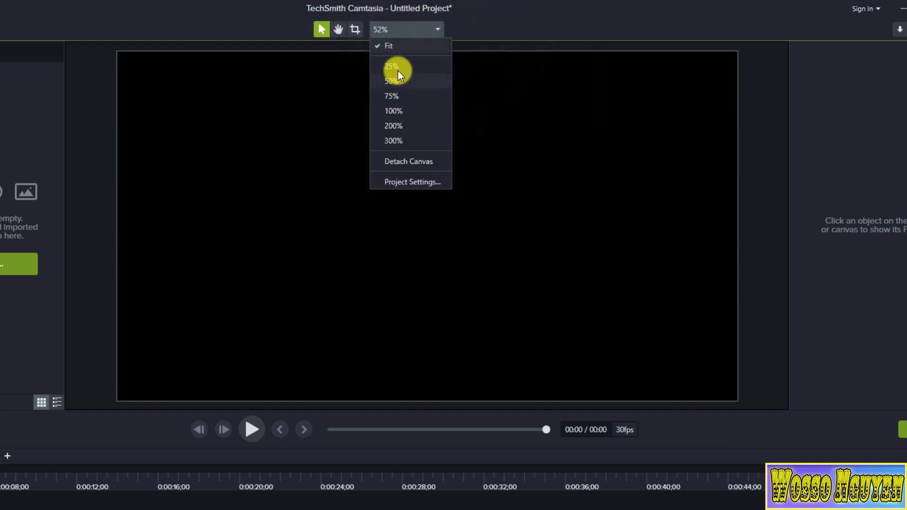
pyautogui.click(439, 29)
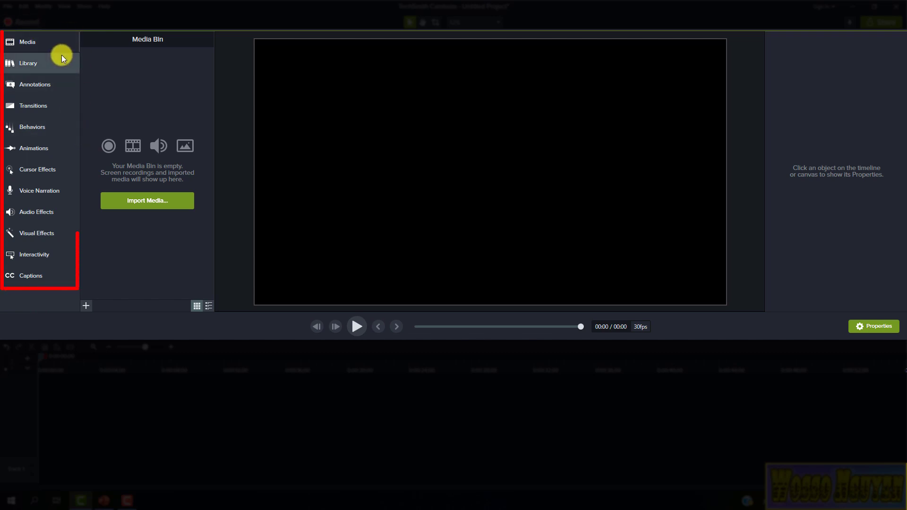
# Browse the Annotations, Transitions, Behaviors, Animations, Cursor Effects and Voice Narration tools, ending on the annotation callouts
pyautogui.click(54, 80)
pyautogui.click(51, 105)
pyautogui.click(50, 126)
pyautogui.click(54, 148)
pyautogui.click(61, 169)
pyautogui.click(67, 191)
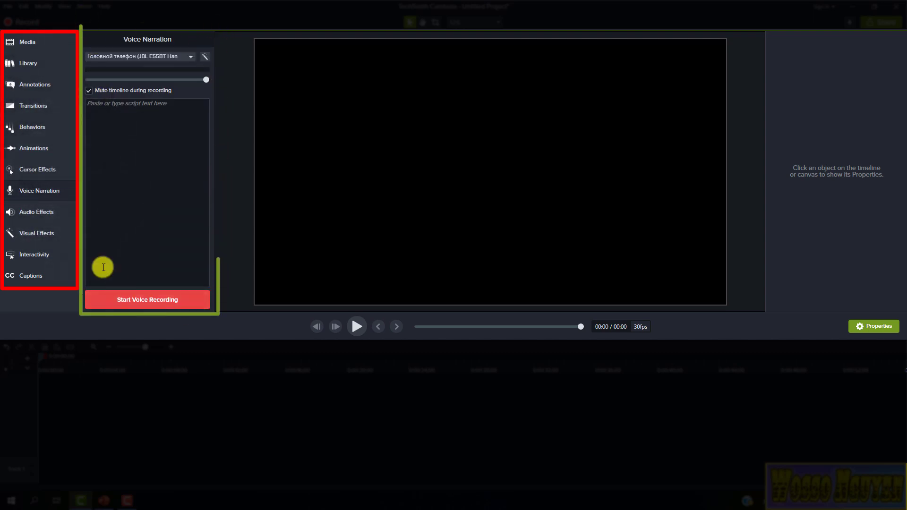
pyautogui.click(42, 154)
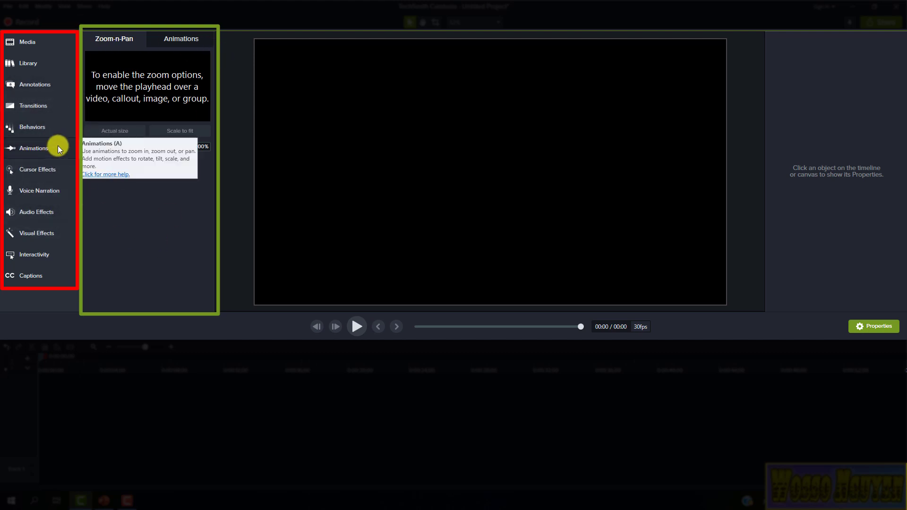
pyautogui.click(50, 89)
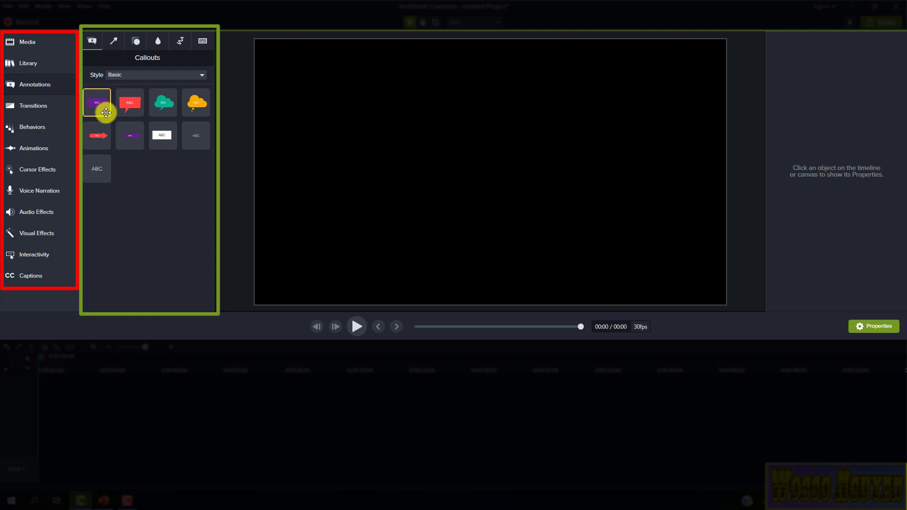
# Look through the contents of the Media Bin, Library, Annotations, Behaviors and Transitions tools
pyautogui.click(32, 41)
pyautogui.click(32, 62)
pyautogui.click(34, 83)
pyautogui.click(45, 130)
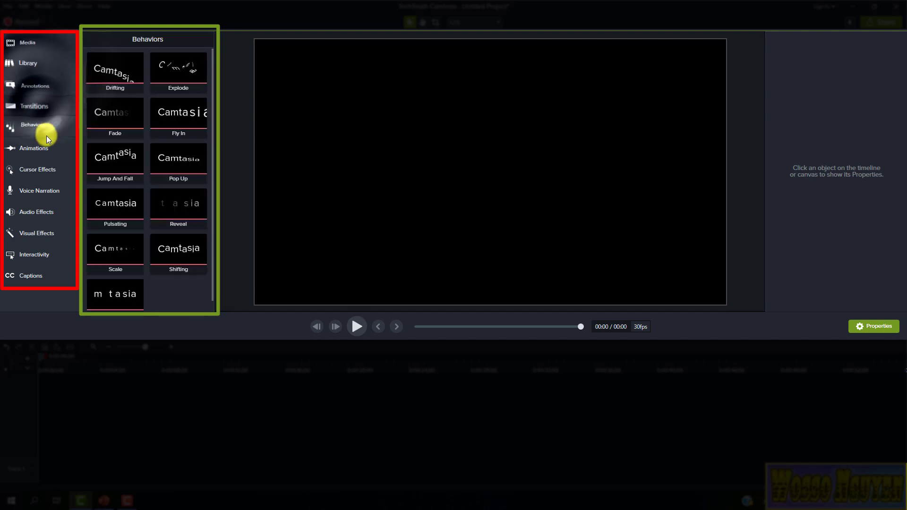
pyautogui.click(58, 42)
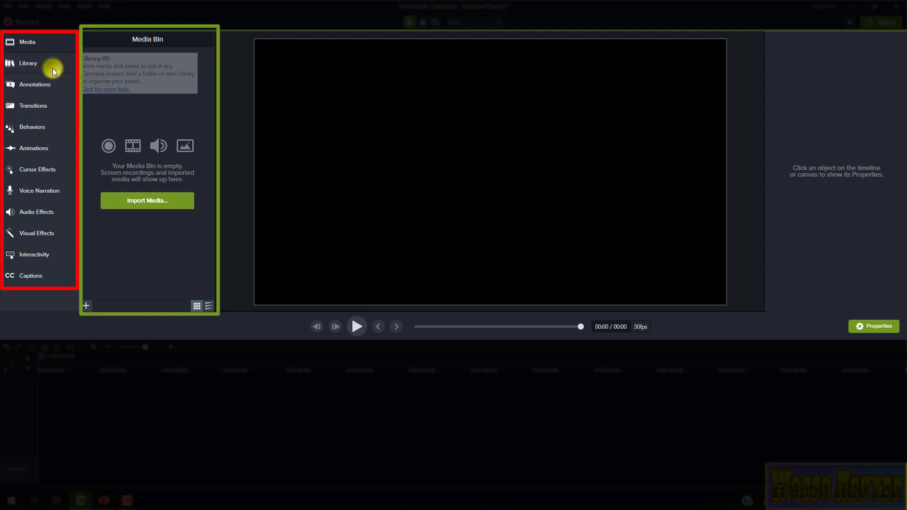
pyautogui.click(53, 68)
pyautogui.click(58, 87)
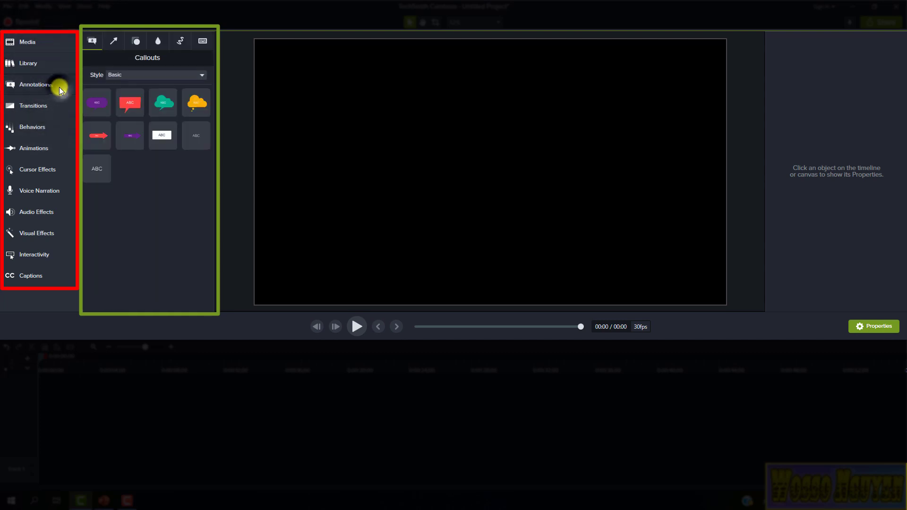
pyautogui.click(55, 106)
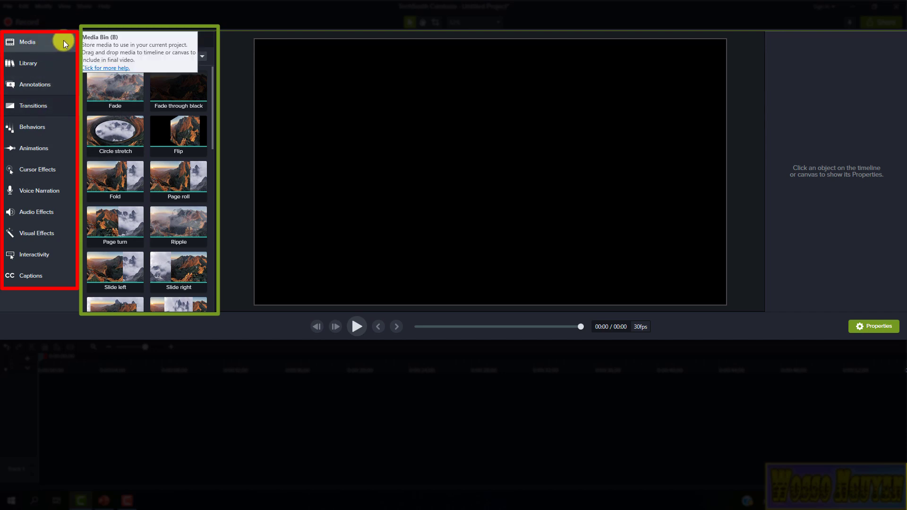
# Place the purple Basic-style speech bubble callout near the start of Track 1 and delete it again
pyautogui.click(50, 86)
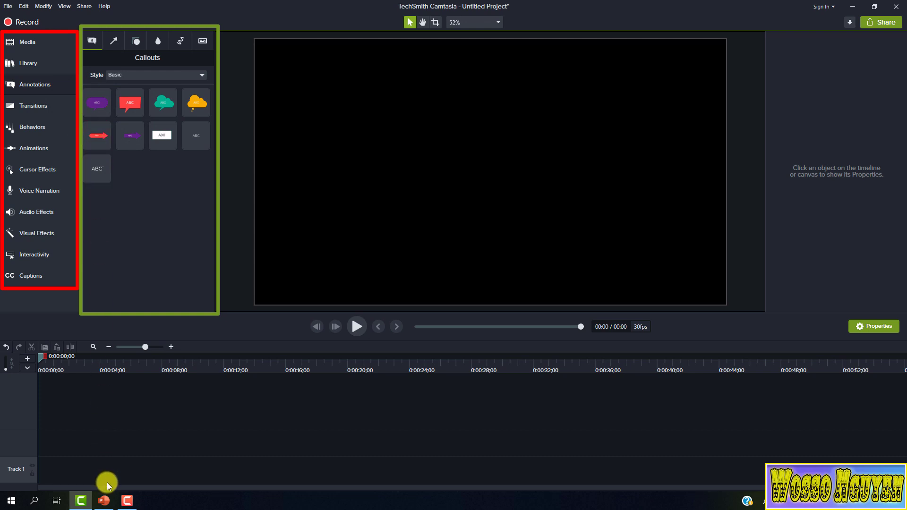
pyautogui.moveTo(101, 105); pyautogui.dragTo(57, 469)
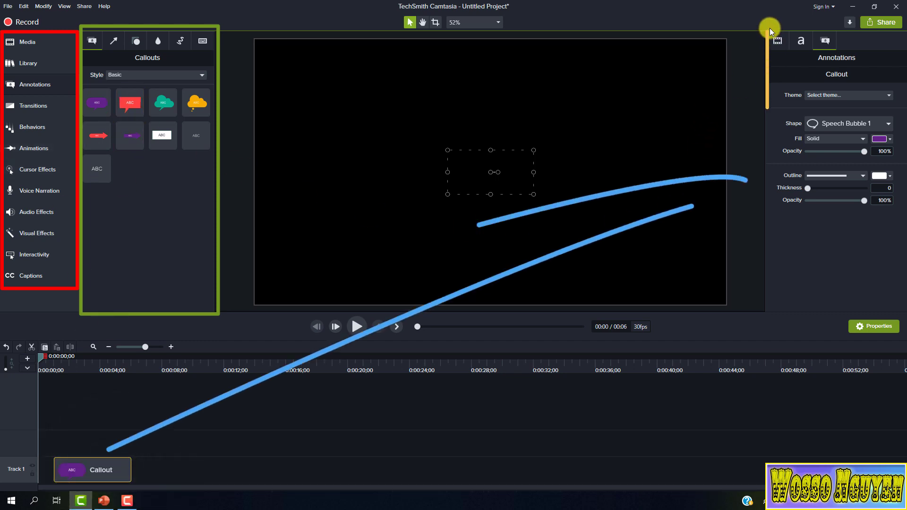
pyautogui.moveTo(763, 146)
pyautogui.mouseDown()
pyautogui.moveTo(768, 288)
pyautogui.moveTo(806, 338)
pyautogui.moveTo(904, 313)
pyautogui.mouseUp()
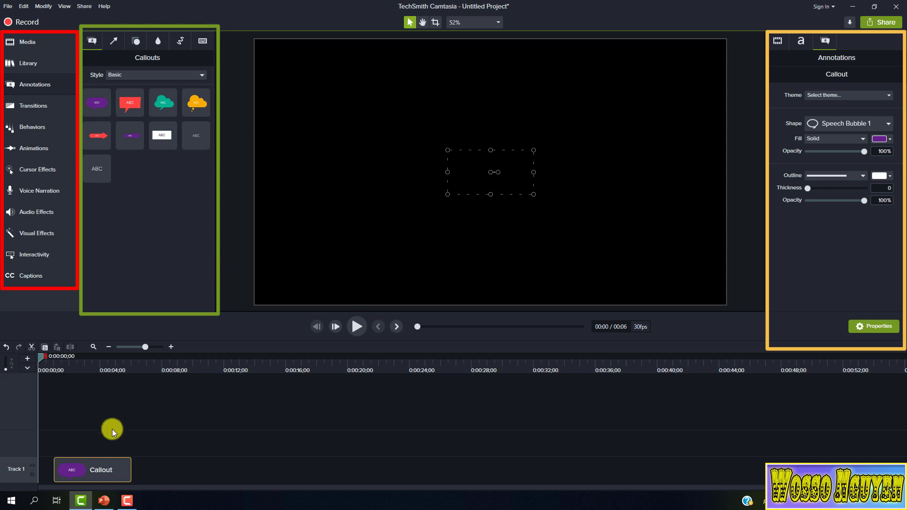
pyautogui.click(90, 464)
pyautogui.press('Delete')
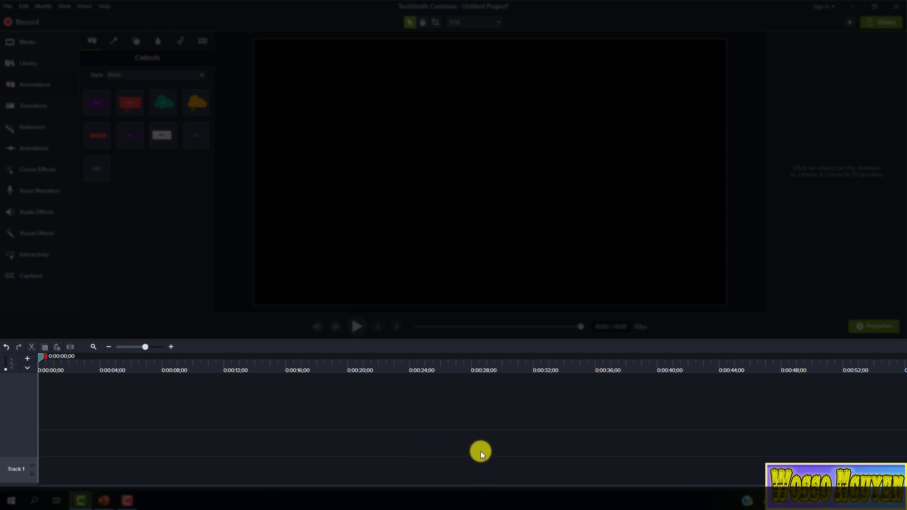
# Place the purple speech bubble callout on Track 1 starting at about 2 seconds and move the playhead to 0:00:04;04
pyautogui.click(95, 102)
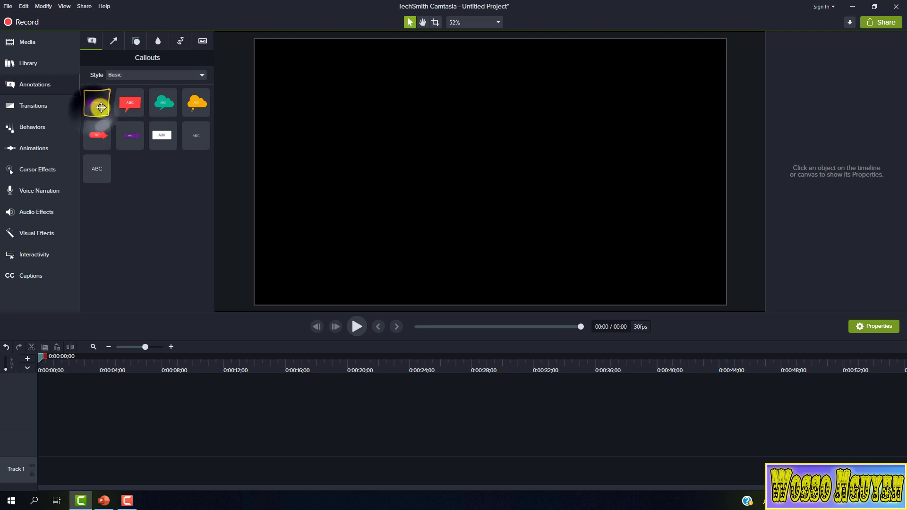
pyautogui.moveTo(95, 101); pyautogui.dragTo(75, 471)
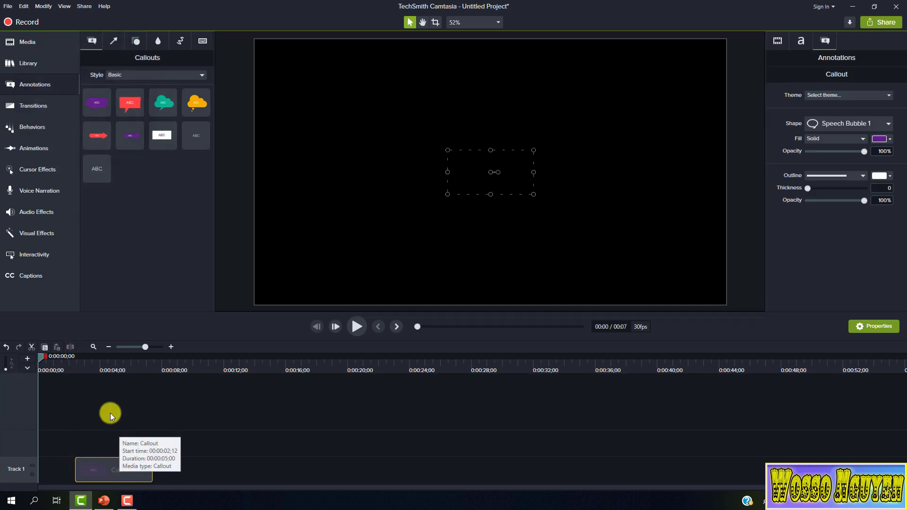
pyautogui.click(101, 370)
# Slide the callout clip back and forth along Track 1, to about 3 seconds, and delete it from the timeline
pyautogui.moveTo(115, 475)
pyautogui.mouseDown()
pyautogui.moveTo(257, 483)
pyautogui.moveTo(88, 477)
pyautogui.moveTo(307, 470)
pyautogui.moveTo(120, 474)
pyautogui.moveTo(102, 466)
pyautogui.mouseUp()
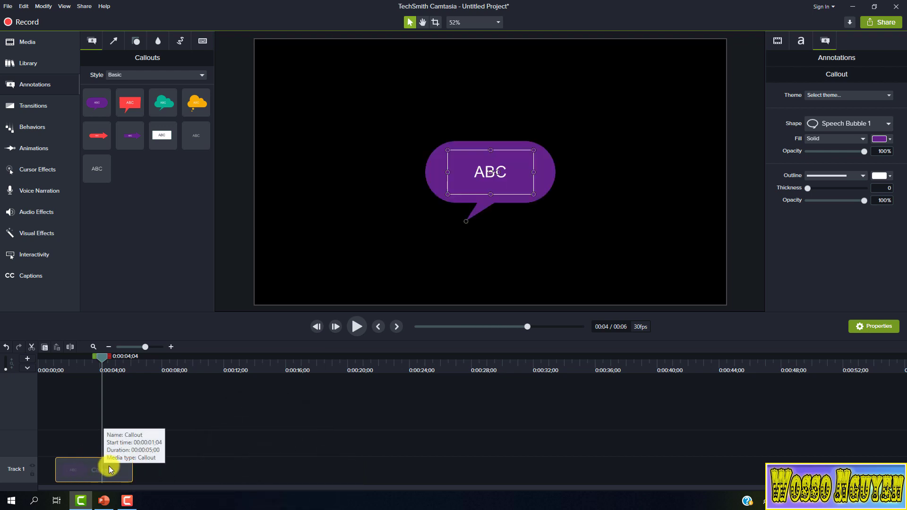
pyautogui.moveTo(100, 470); pyautogui.dragTo(134, 468)
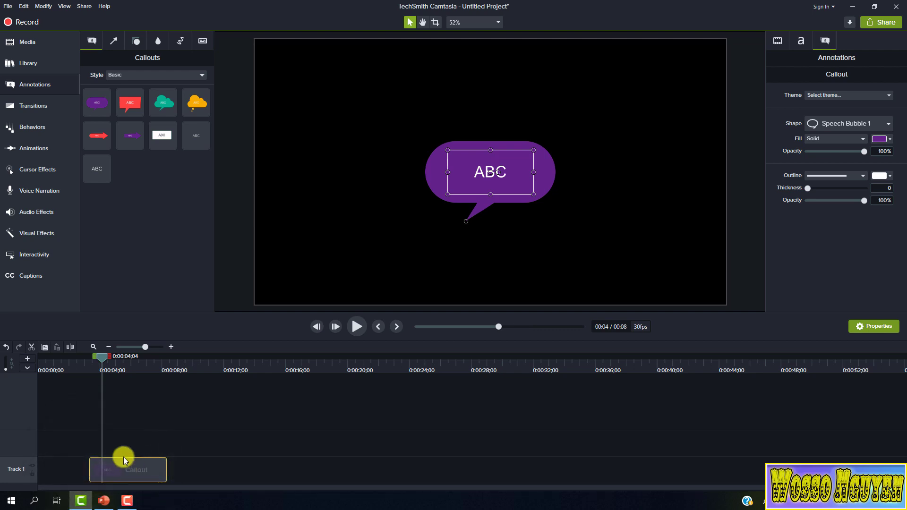
pyautogui.click(135, 467)
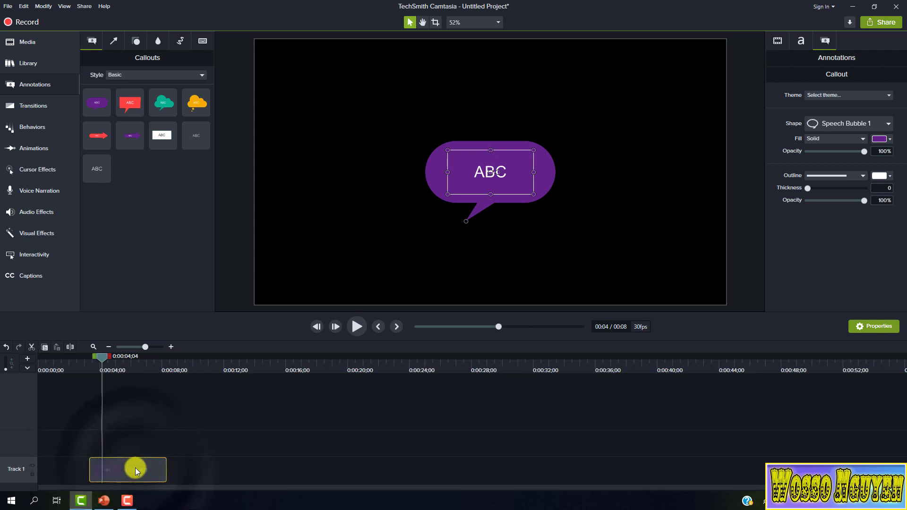
pyautogui.press('Delete')
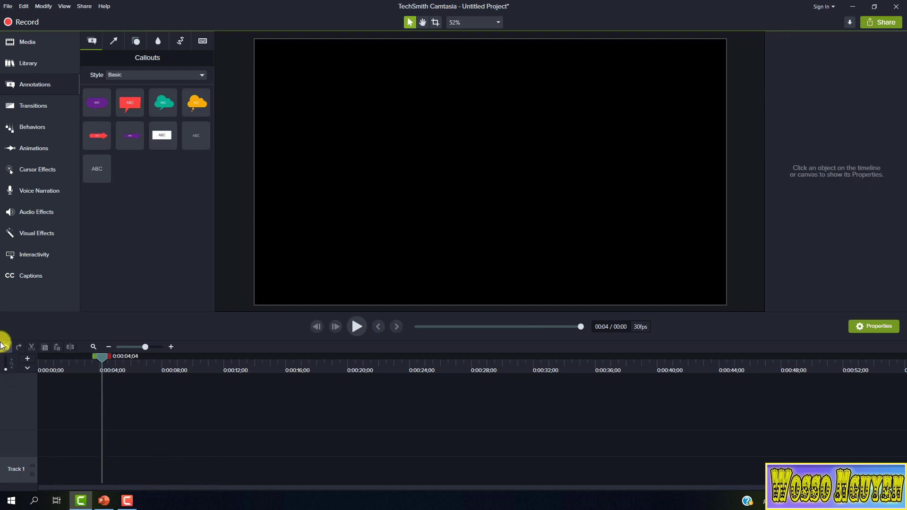